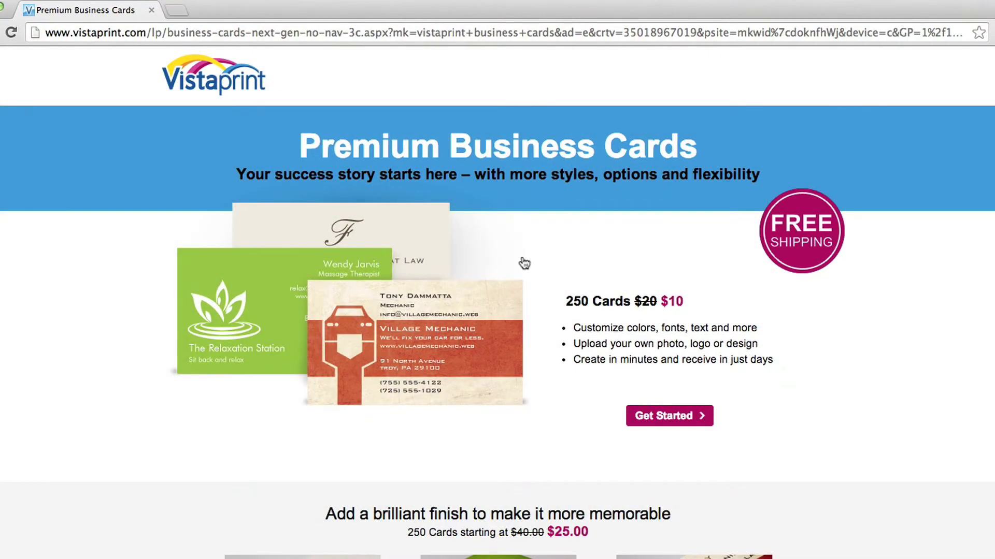
Open the Audiences view in the Shared library
{"action": "scroll", "coordinate": [524, 264], "scroll_direction": "down", "scroll_amount": 5}
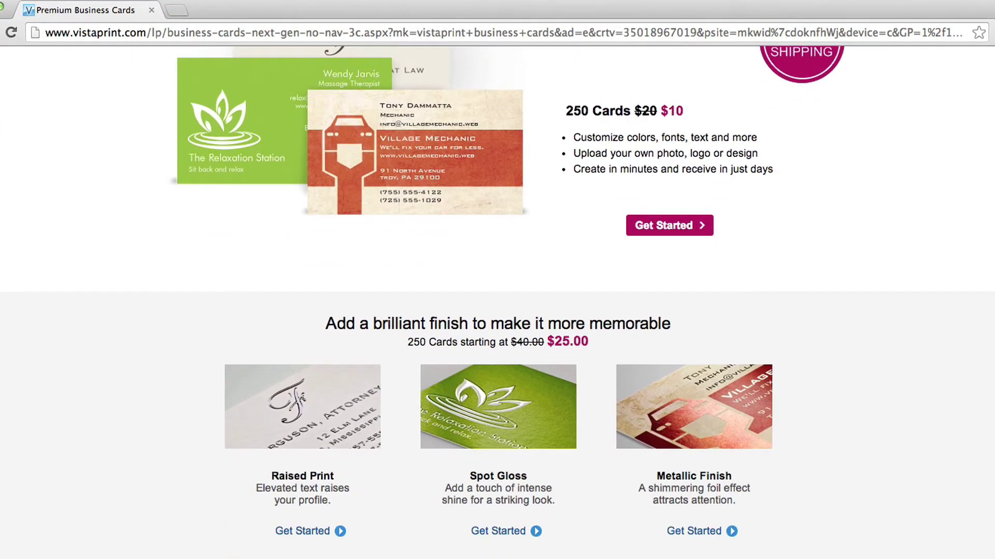
{"action": "scroll", "coordinate": [659, 358], "scroll_direction": "up", "scroll_amount": 5}
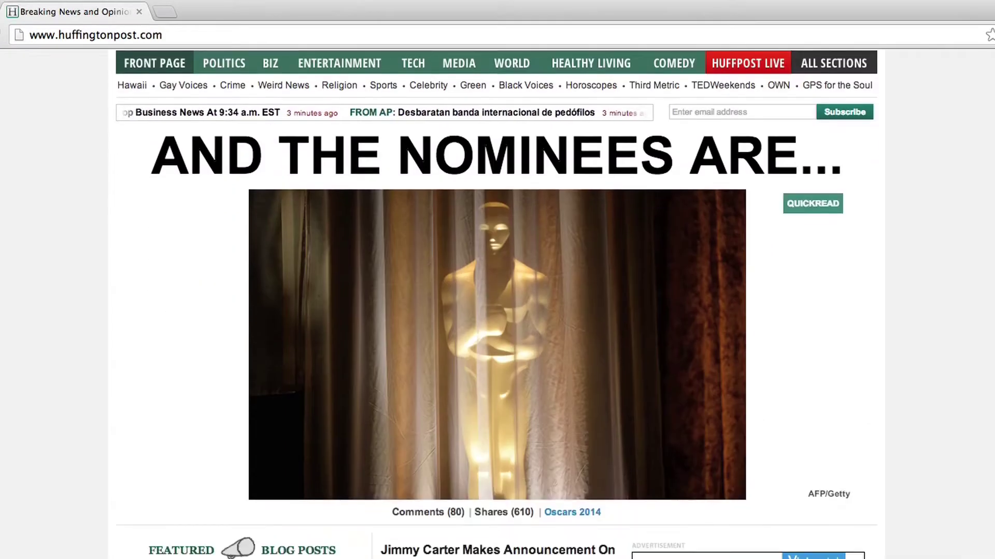
{"action": "scroll", "coordinate": [497, 306], "scroll_direction": "down", "scroll_amount": 5}
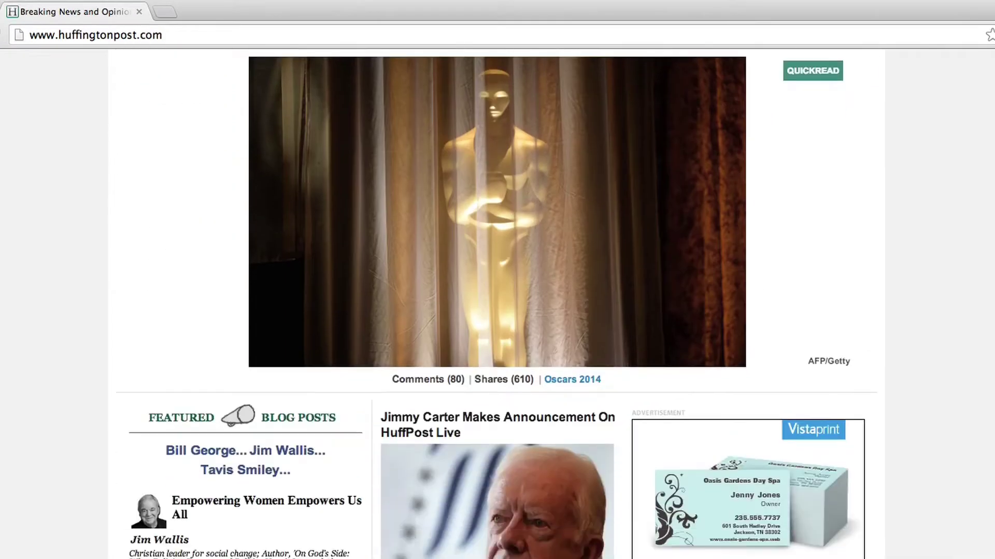
{"action": "scroll", "coordinate": [497, 305], "scroll_direction": "down", "scroll_amount": 2}
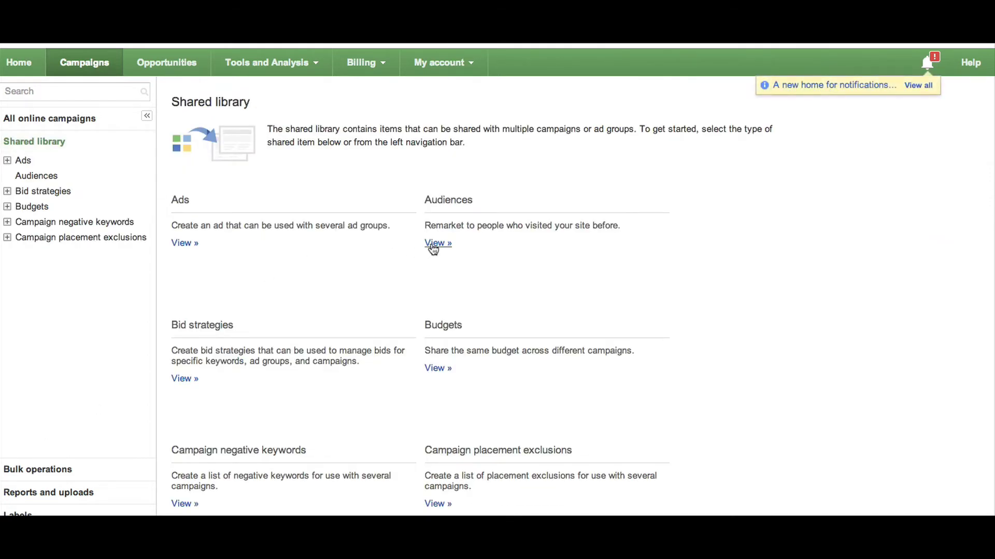
{"action": "left_click", "coordinate": [437, 244]}
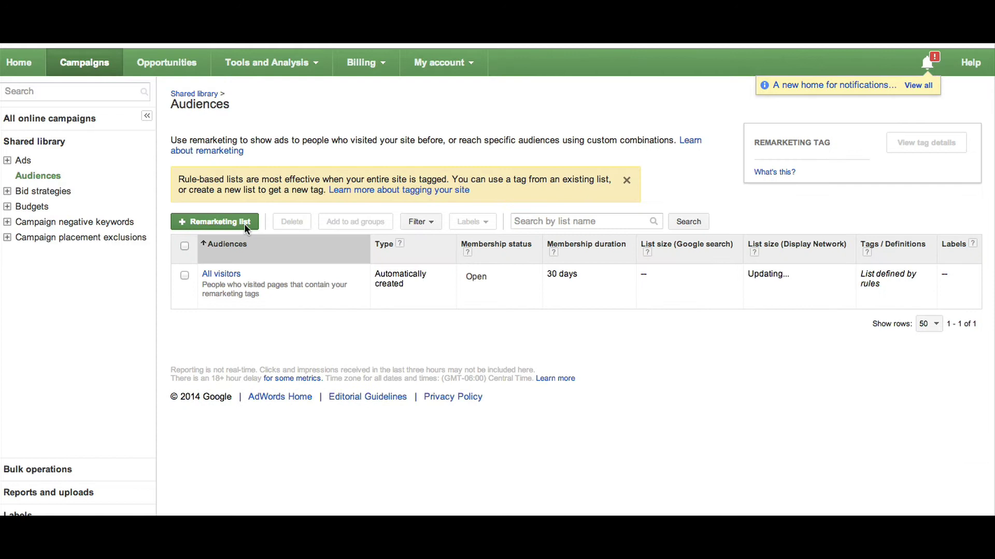
Turn on remarketing, email the tag instructions to the user's address, and return to Audiences
{"action": "left_click", "coordinate": [229, 223]}
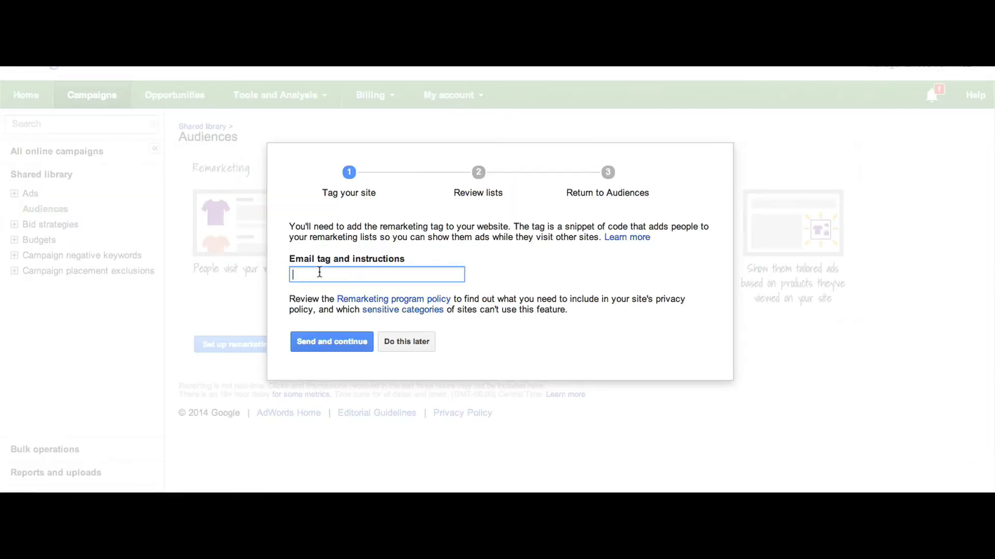
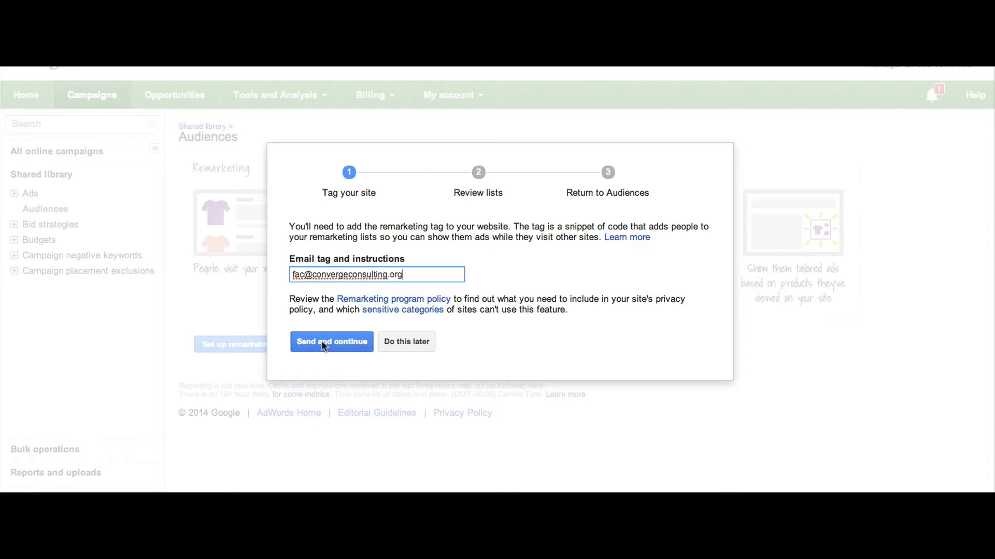
{"action": "left_click", "coordinate": [322, 343]}
{"action": "left_click", "coordinate": [322, 343]}
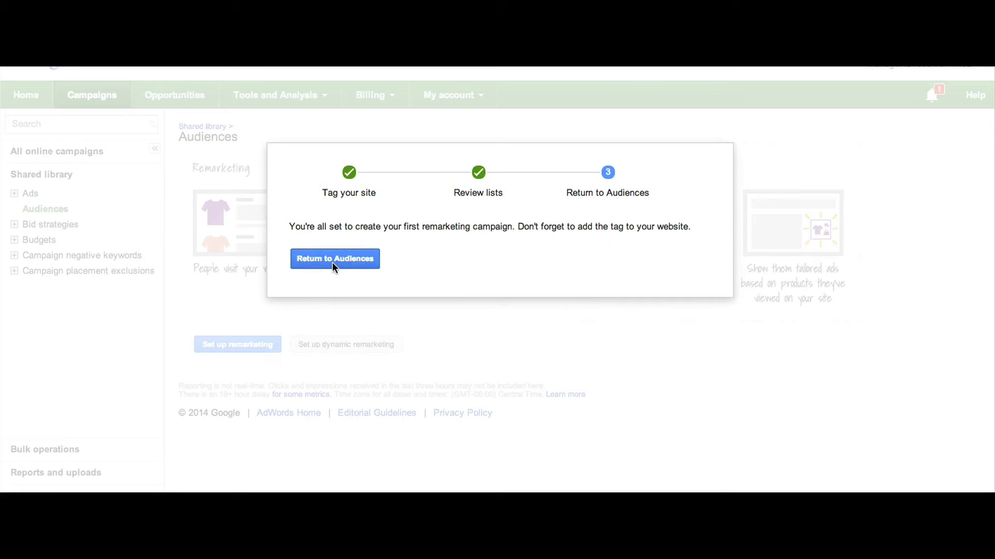
{"action": "left_click", "coordinate": [332, 262]}
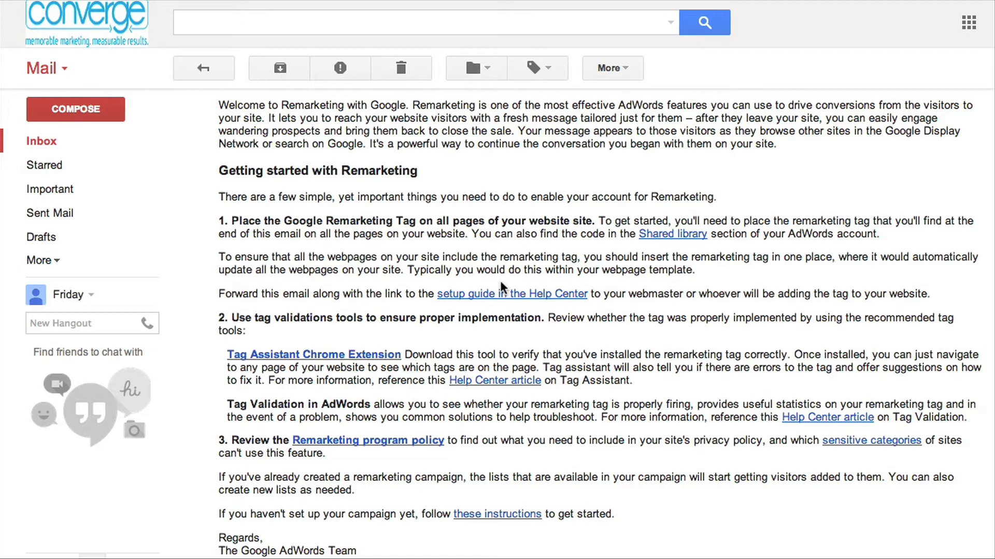
{"action": "scroll", "coordinate": [499, 284], "scroll_direction": "down", "scroll_amount": 4}
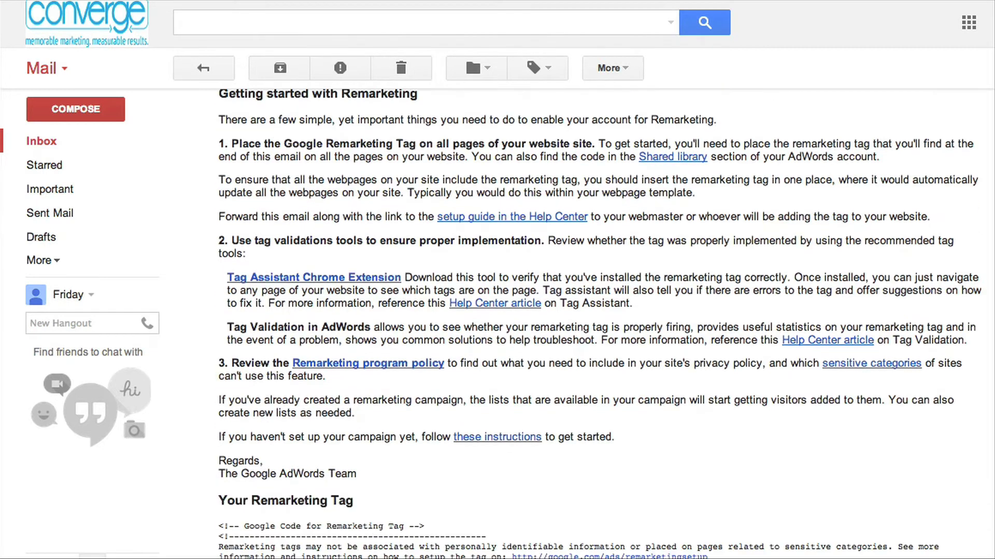
{"action": "scroll", "coordinate": [599, 324], "scroll_direction": "down", "scroll_amount": 3}
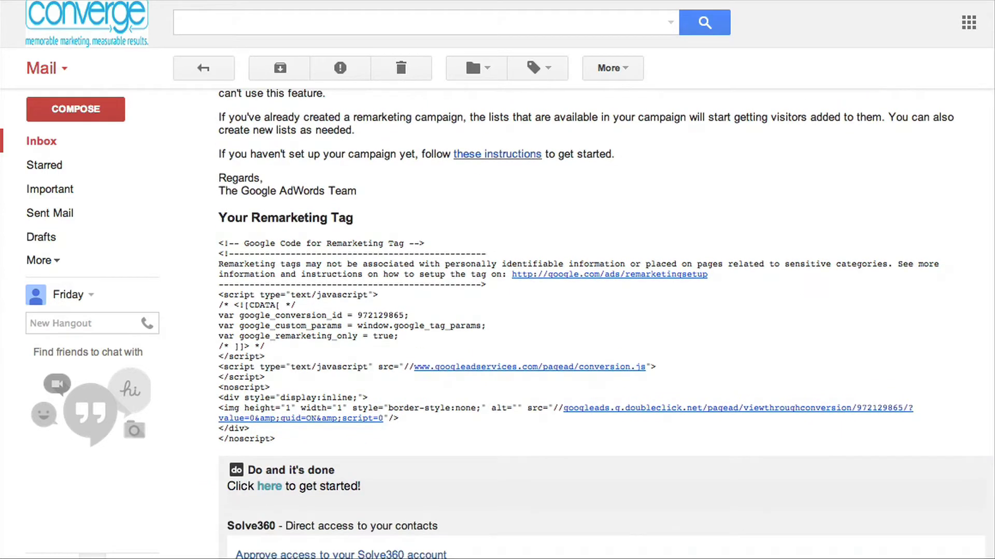
{"action": "scroll", "coordinate": [605, 324], "scroll_direction": "down", "scroll_amount": 1}
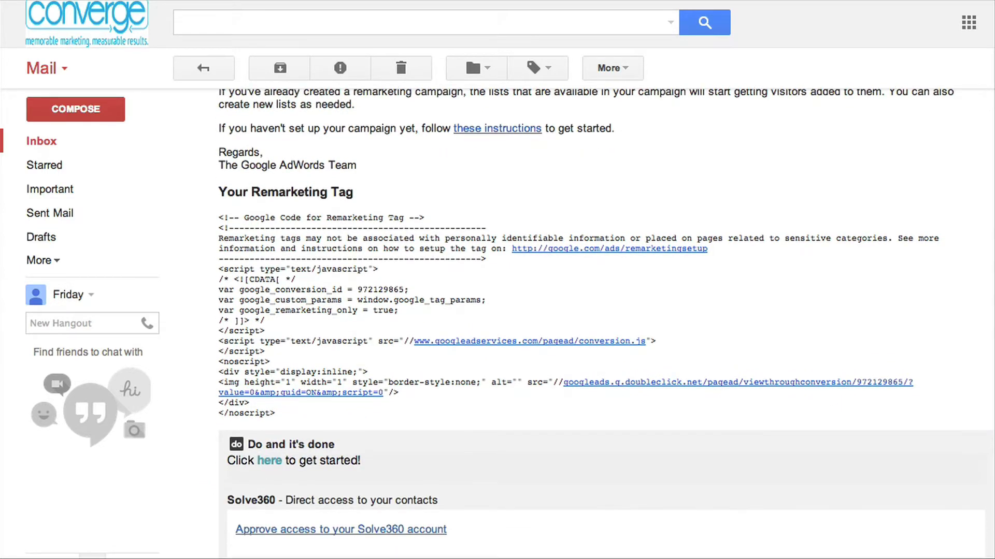
{"action": "scroll", "coordinate": [605, 324], "scroll_direction": "up", "scroll_amount": 5}
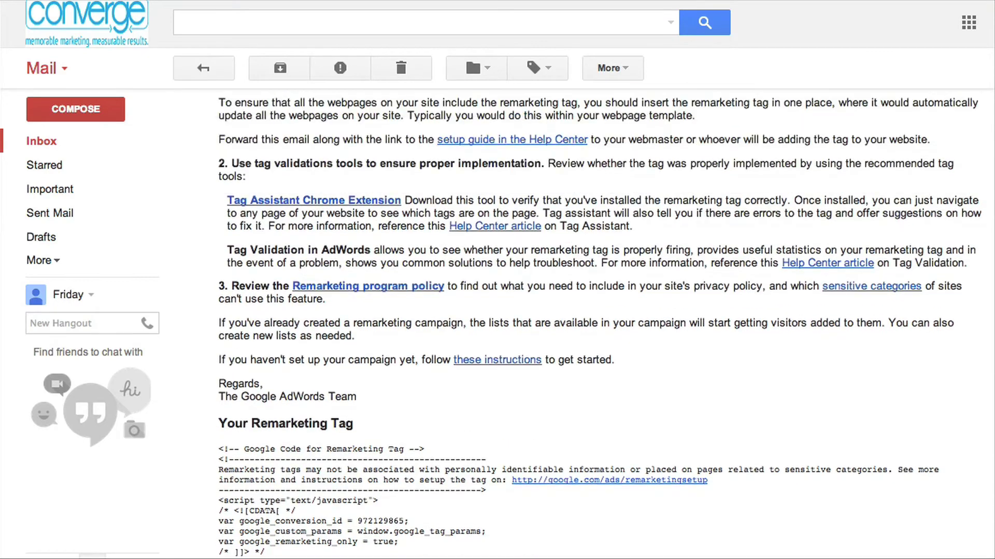
{"action": "scroll", "coordinate": [605, 324], "scroll_direction": "up", "scroll_amount": 5}
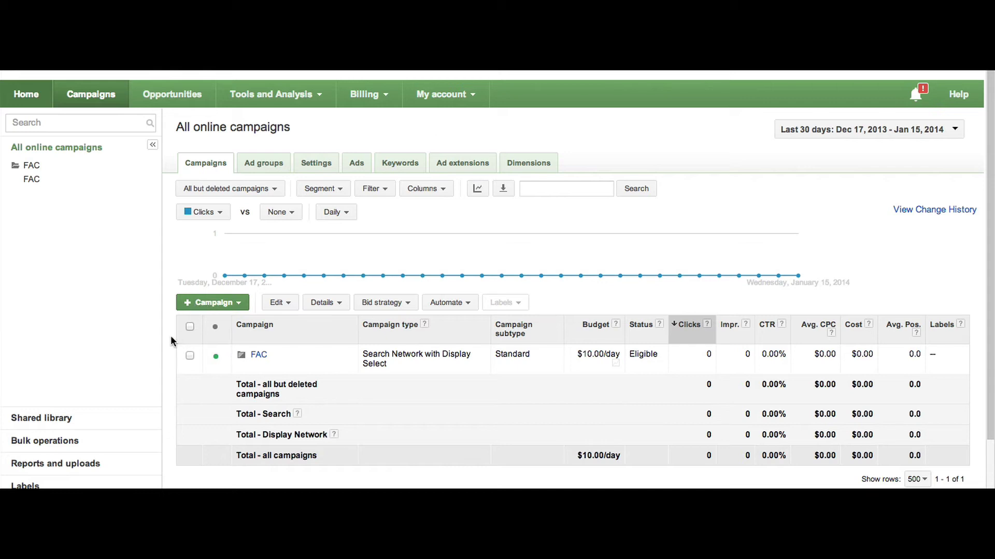
Create a Display Network only Remarketing campaign named 'Remarketing FAC'
{"action": "left_click", "coordinate": [210, 306]}
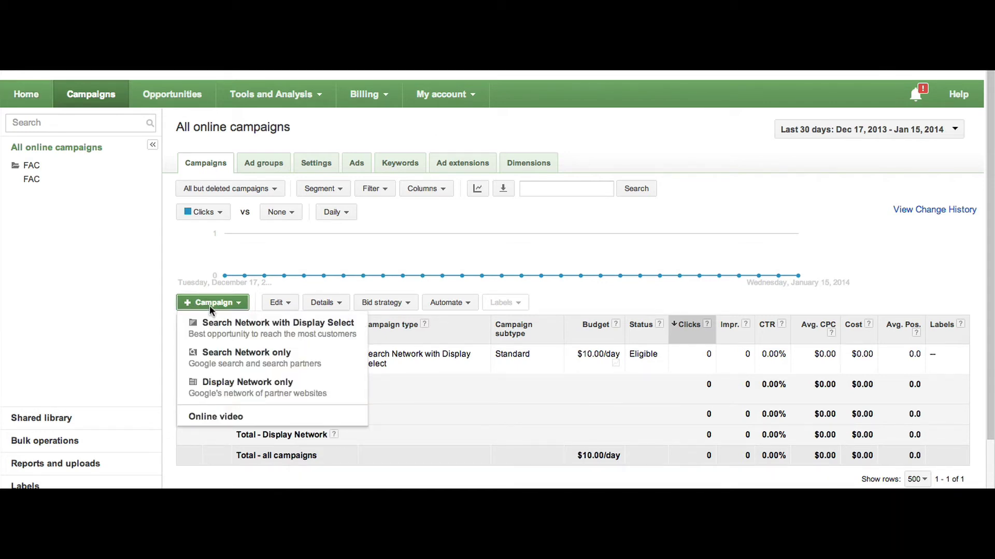
{"action": "left_click", "coordinate": [236, 382]}
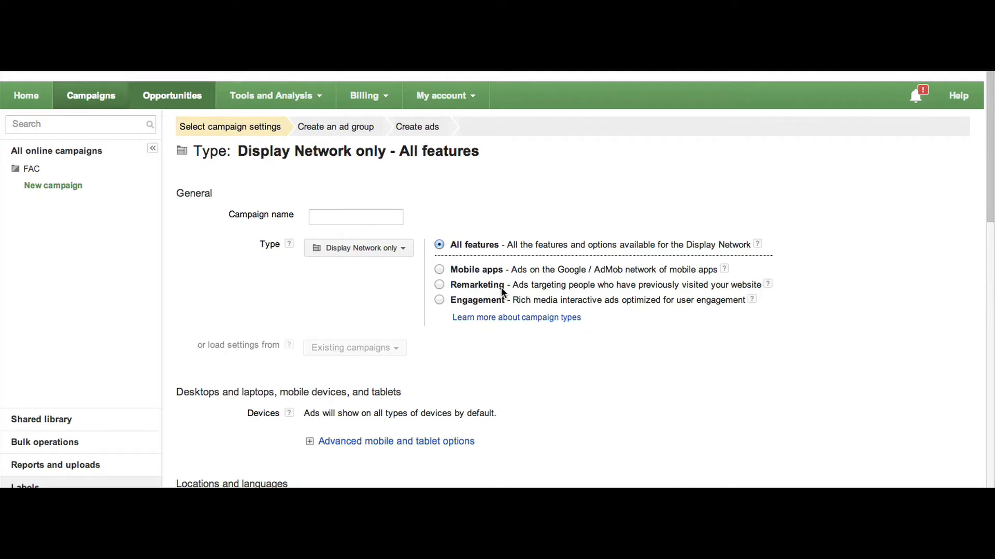
{"action": "left_click", "coordinate": [361, 217]}
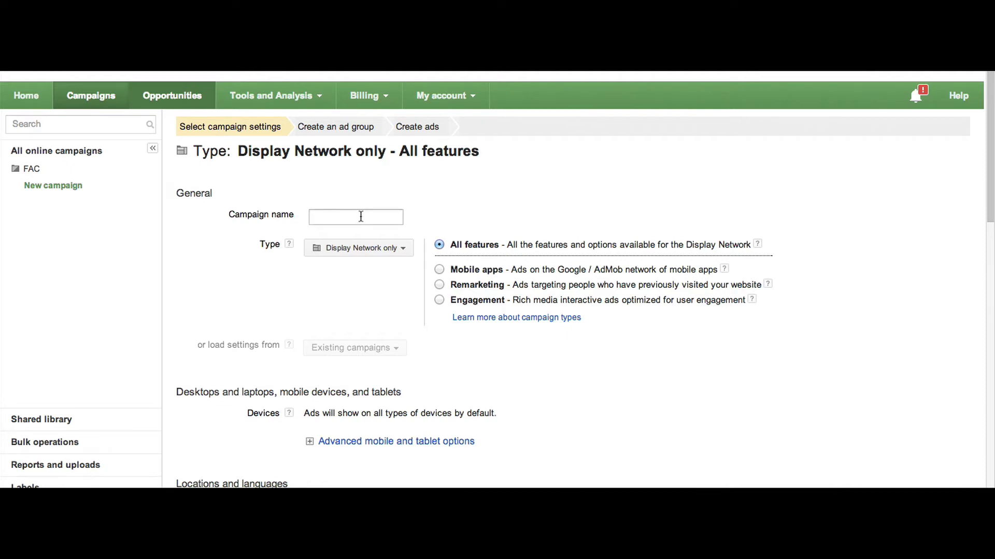
{"action": "type", "text": "Remarketing FAC"}
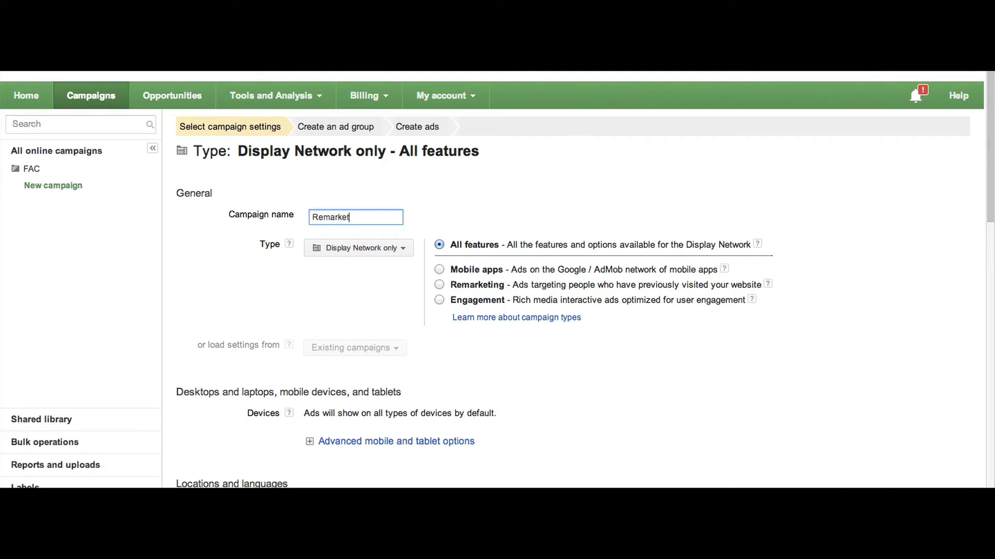
{"action": "left_click", "coordinate": [439, 285]}
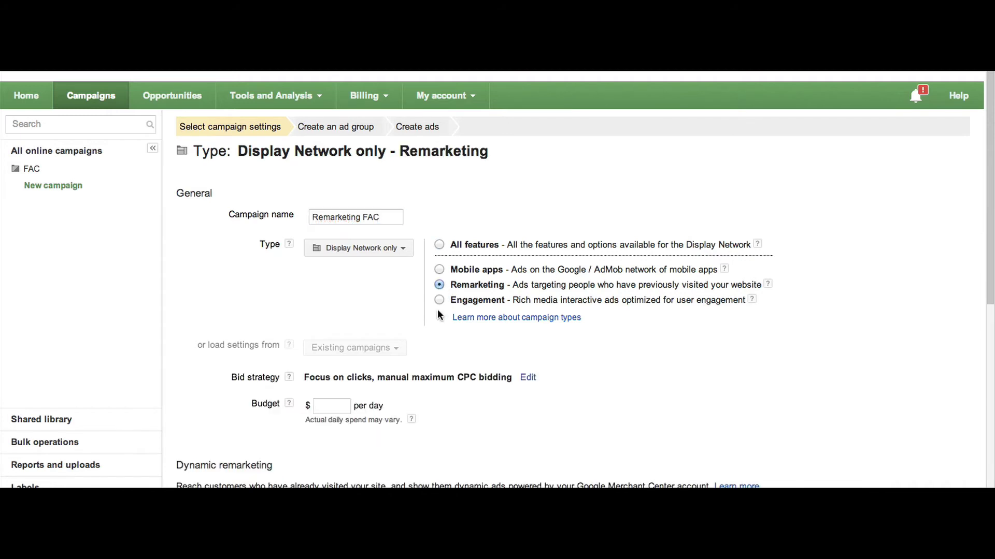
Set a $20 daily budget with manual CPC bidding and save the campaign settings
{"action": "scroll", "coordinate": [435, 340], "scroll_direction": "down", "scroll_amount": 2}
{"action": "scroll", "coordinate": [435, 321], "scroll_direction": "down", "scroll_amount": 1}
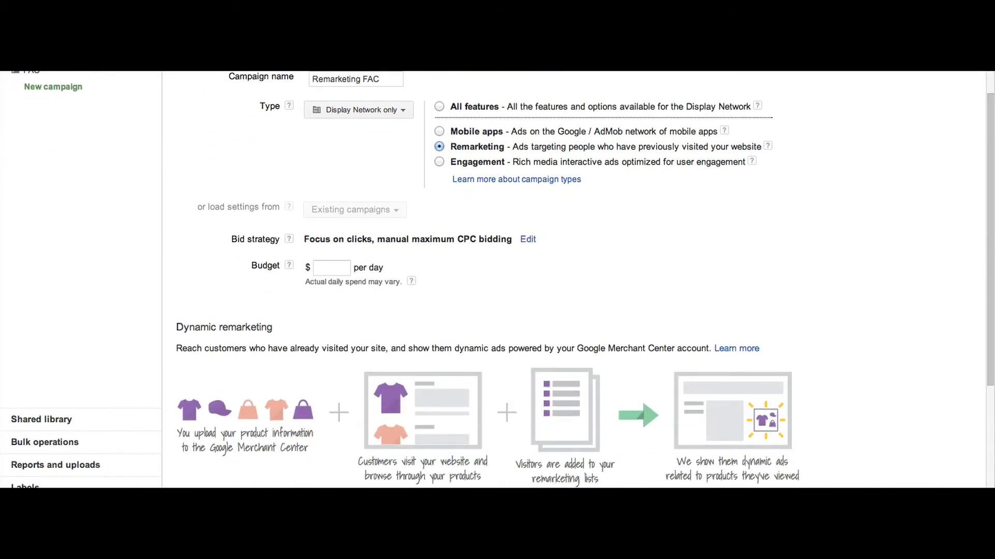
{"action": "left_click", "coordinate": [335, 270]}
{"action": "type", "text": "20"}
{"action": "left_click", "coordinate": [462, 265]}
{"action": "scroll", "coordinate": [461, 265], "scroll_direction": "down", "scroll_amount": 3}
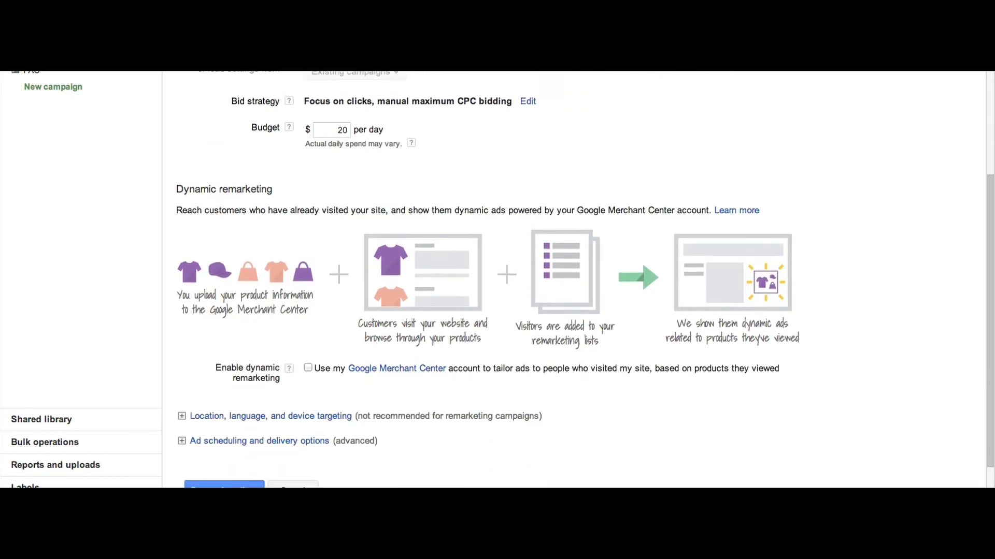
{"action": "scroll", "coordinate": [428, 290], "scroll_direction": "down", "scroll_amount": 2}
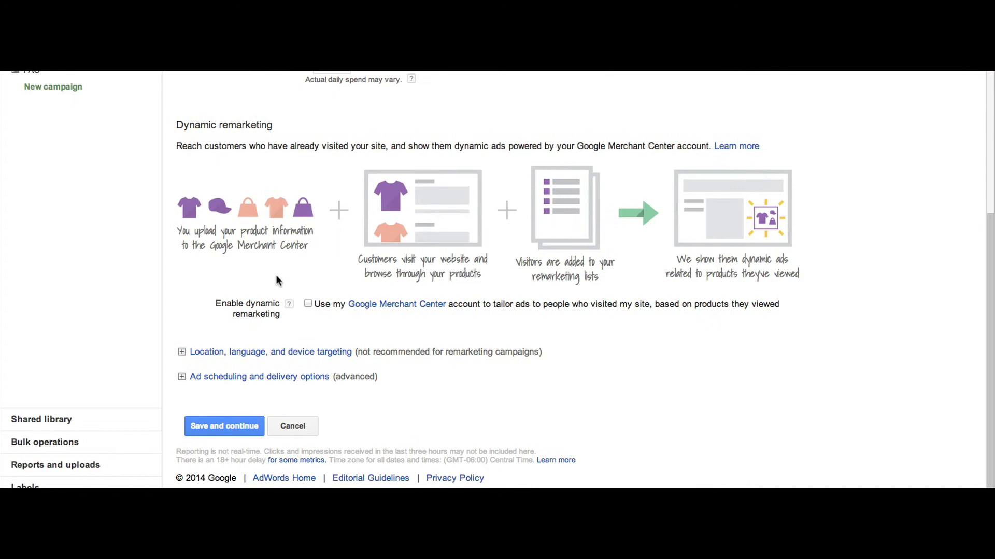
{"action": "left_click", "coordinate": [228, 429]}
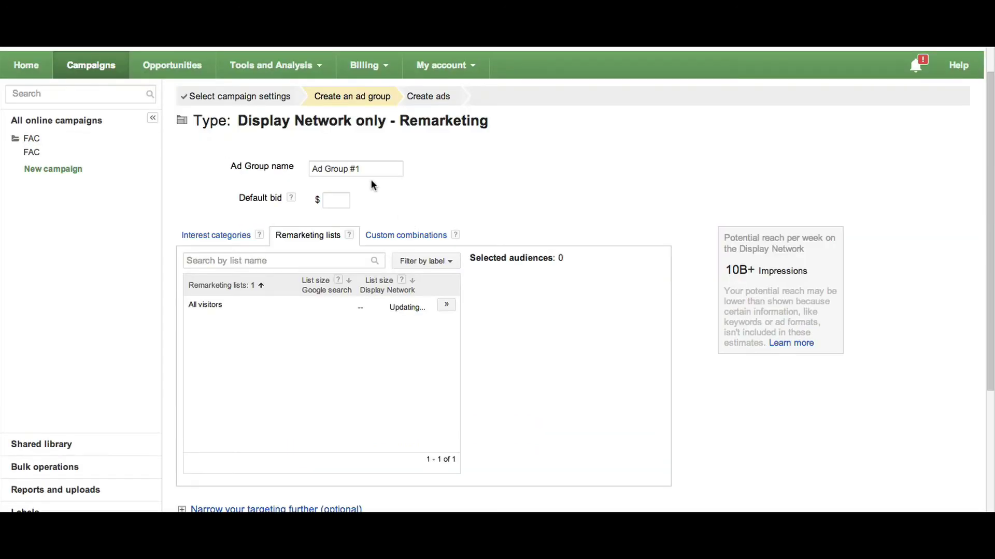
Name the ad group 'All Website Visitors', give it a $5 default bid targeting All visitors, and save
{"action": "triple_click", "coordinate": [355, 168]}
{"action": "type", "text": "All We"}
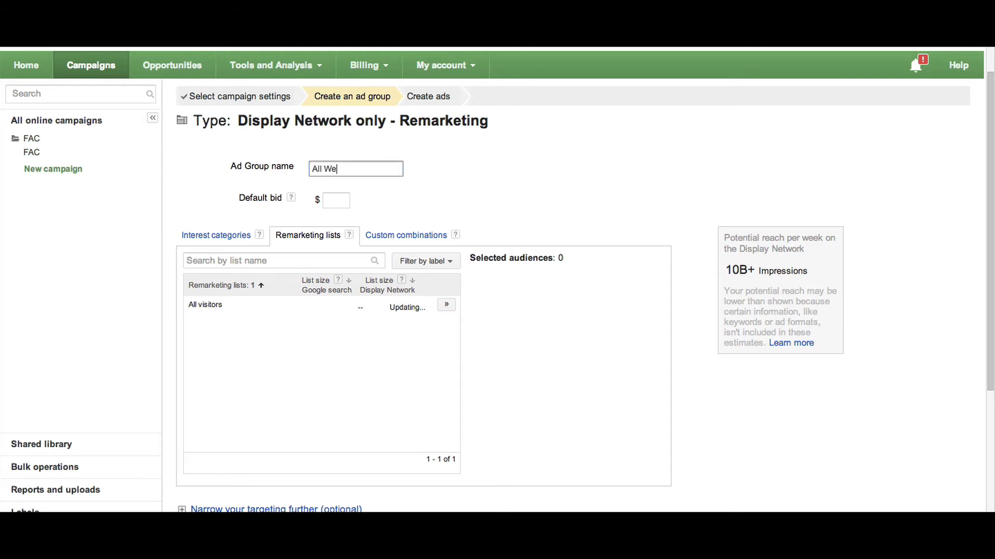
{"action": "type", "text": "bsite Visitors"}
{"action": "left_click", "coordinate": [334, 201]}
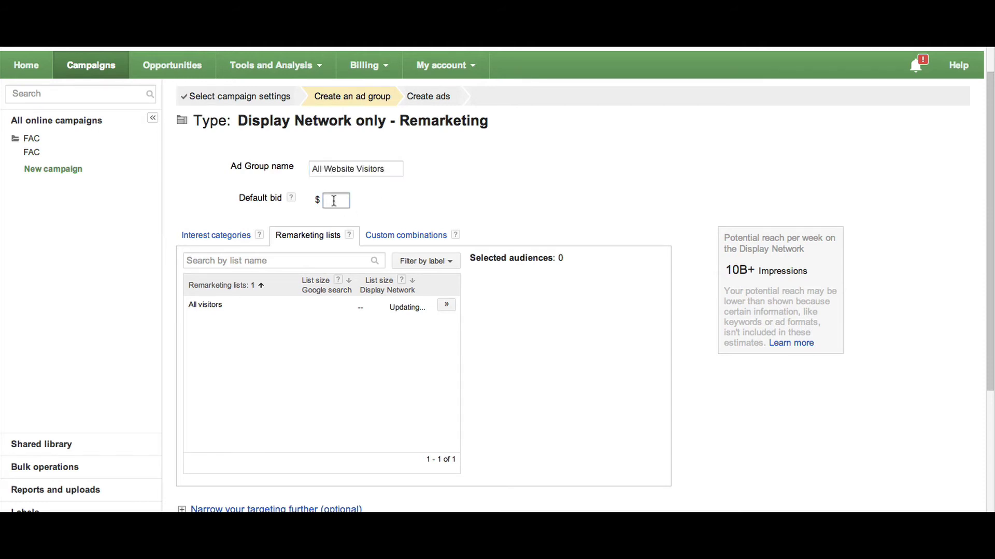
{"action": "type", "text": "5"}
{"action": "left_click", "coordinate": [446, 304]}
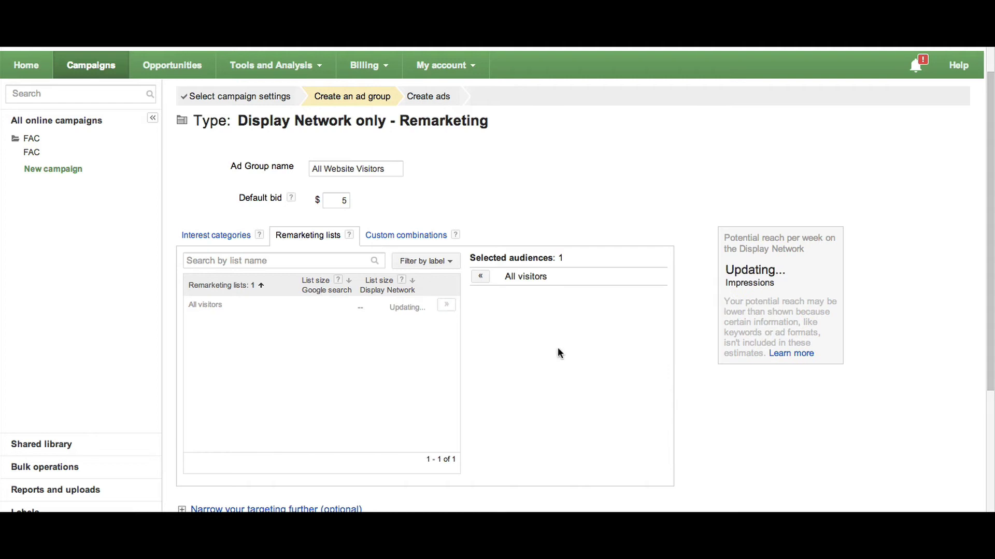
{"action": "scroll", "coordinate": [706, 403], "scroll_direction": "down", "scroll_amount": 3}
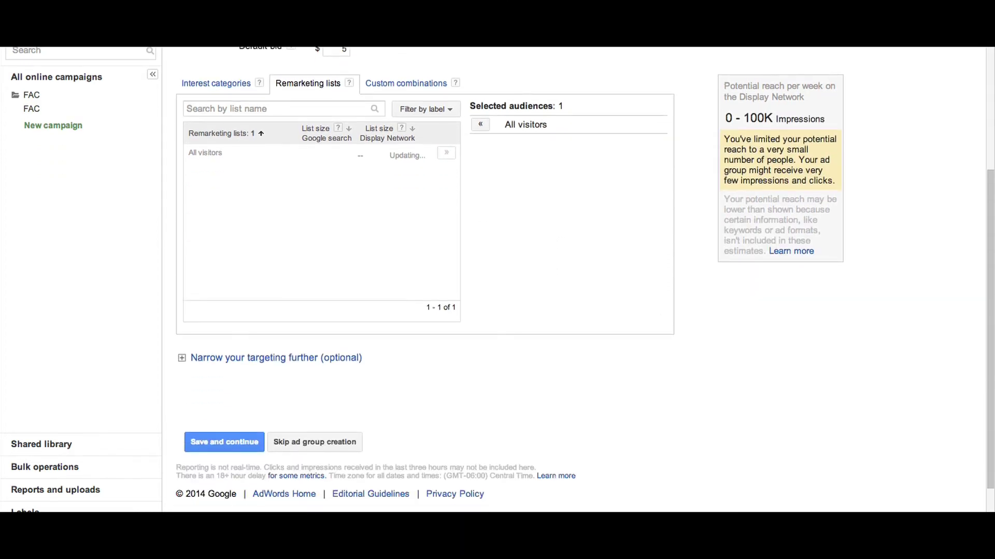
{"action": "scroll", "coordinate": [375, 353], "scroll_direction": "down", "scroll_amount": 1}
{"action": "left_click", "coordinate": [233, 428]}
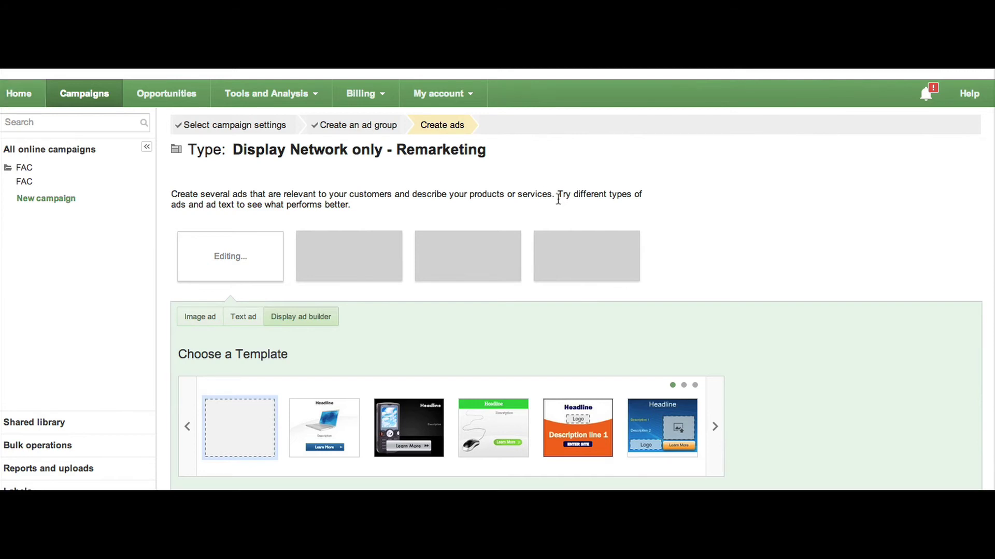
Review and save the FAC Remarketing Ad image ad in the Remarketing FAC campaign
{"action": "scroll", "coordinate": [558, 199], "scroll_direction": "down", "scroll_amount": 10}
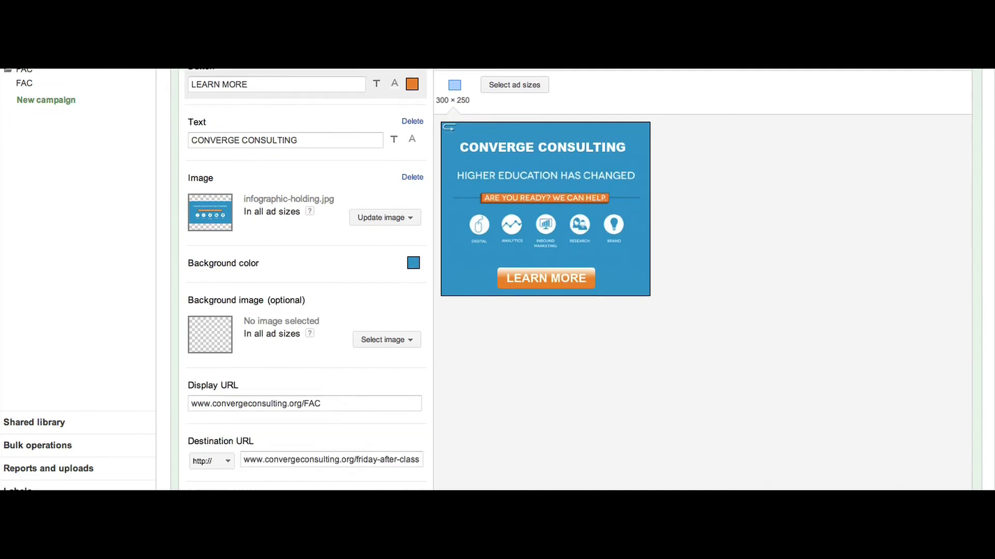
{"action": "scroll", "coordinate": [222, 377], "scroll_direction": "down", "scroll_amount": 4}
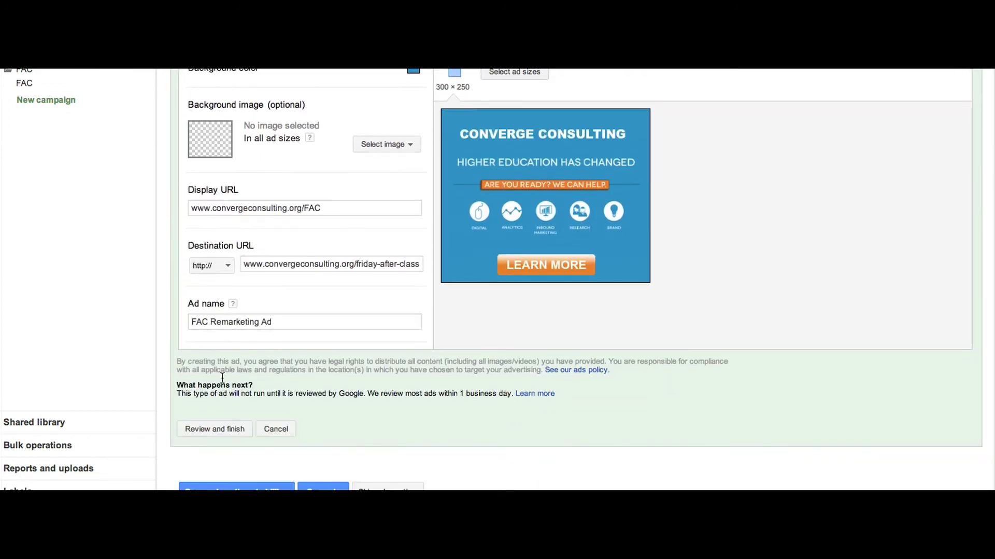
{"action": "left_click", "coordinate": [215, 430]}
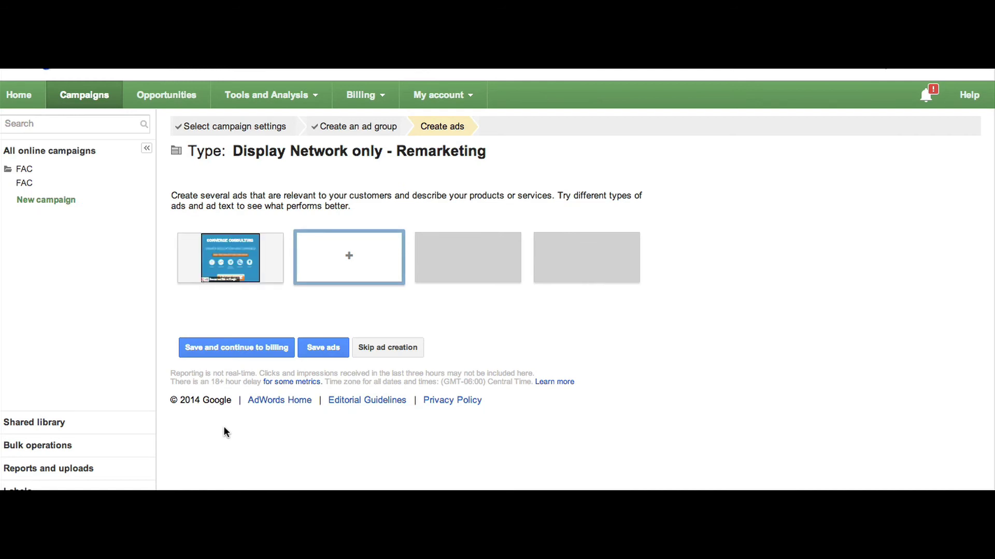
{"action": "left_click", "coordinate": [333, 350]}
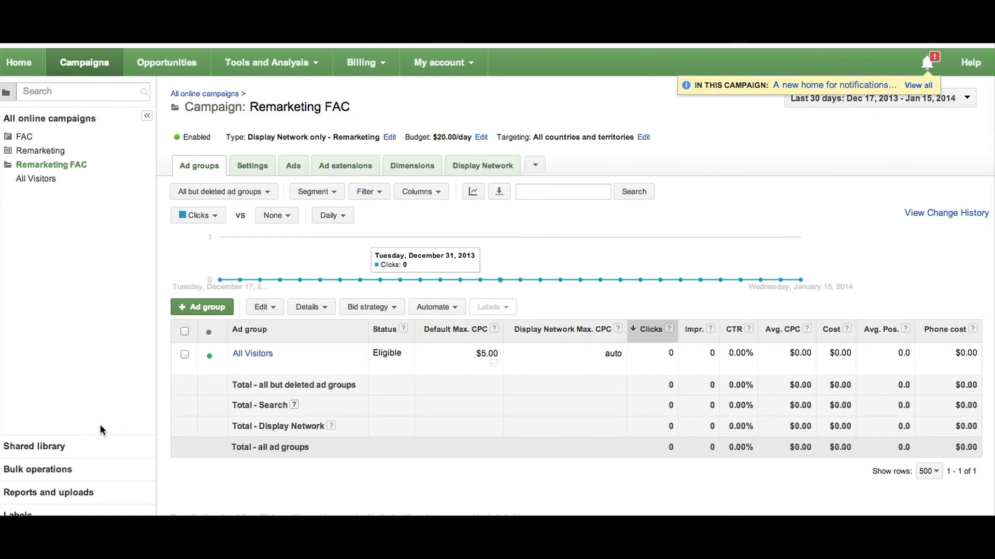
Start a new remarketing list named 'Blog Visitors' under Shared library Audiences
{"action": "left_click", "coordinate": [53, 445]}
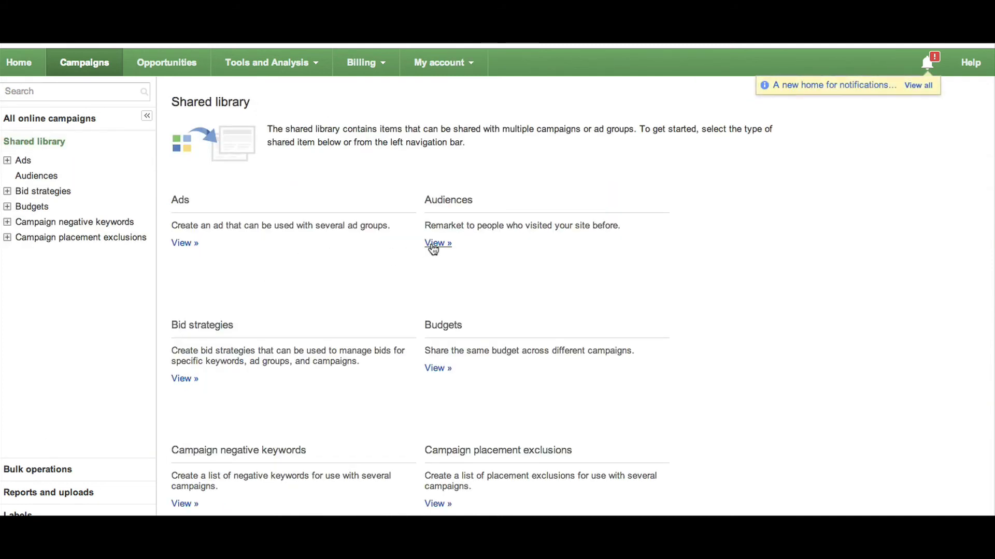
{"action": "left_click", "coordinate": [437, 244]}
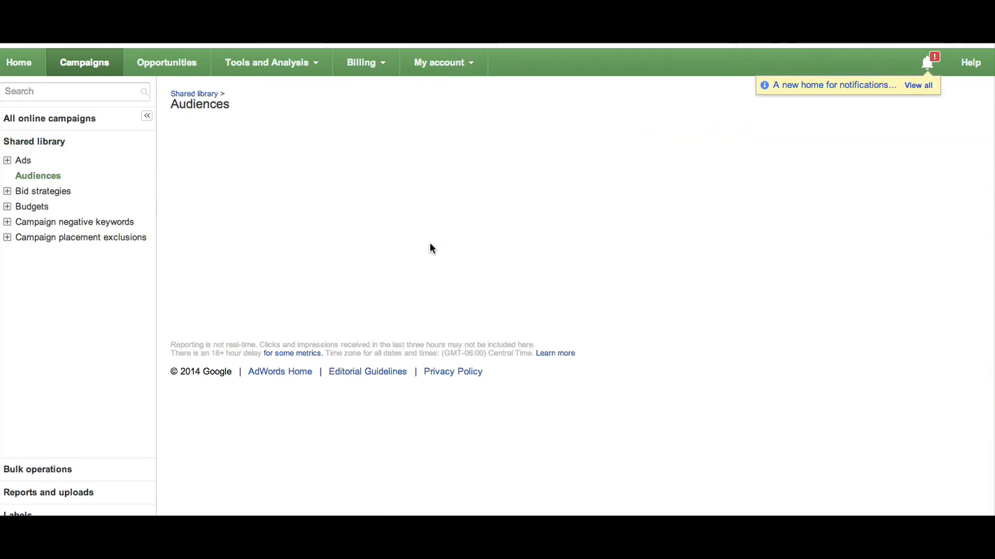
{"action": "left_click", "coordinate": [229, 222]}
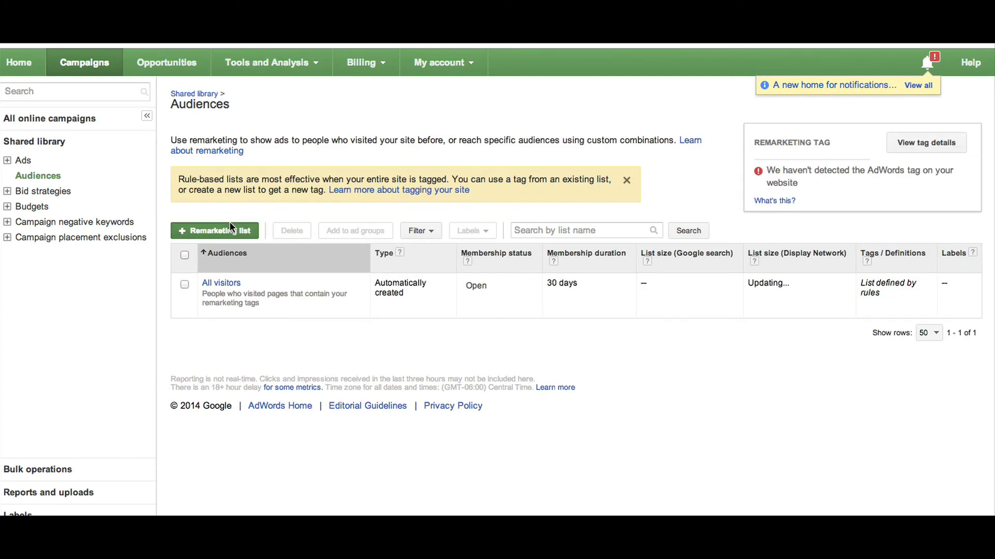
{"action": "type", "text": "Blog Visitors"}
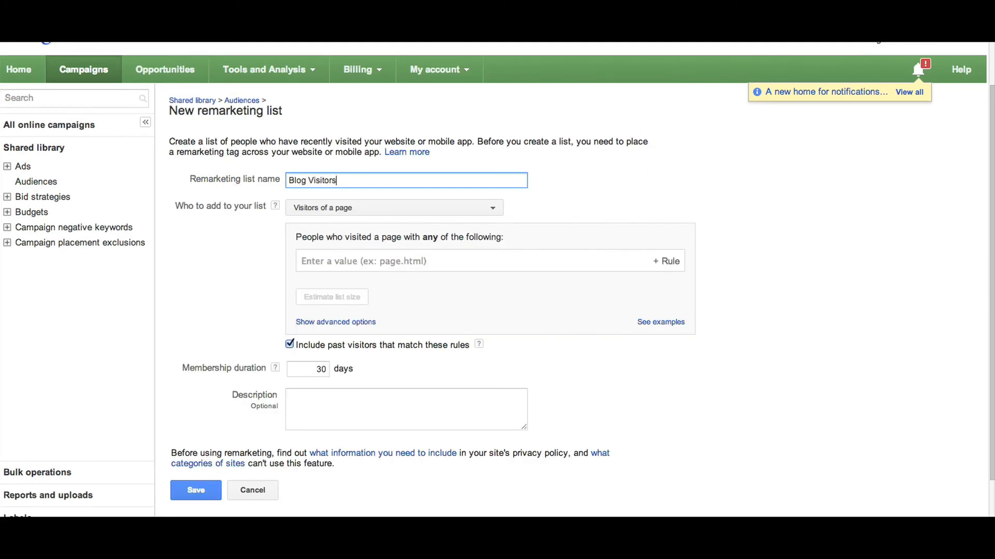
Include visitors of pages with a new tag, set 90-day membership, and save the list
{"action": "left_click", "coordinate": [455, 211]}
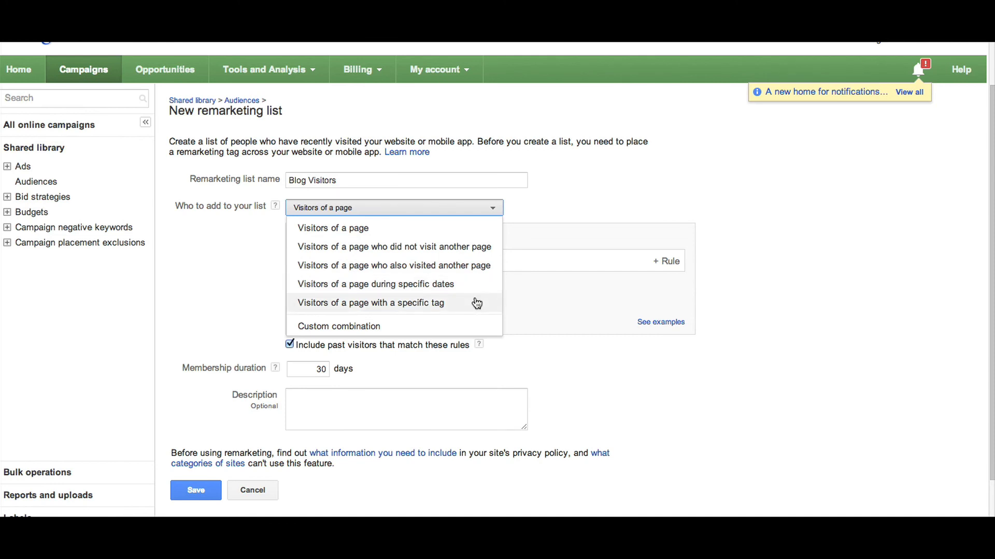
{"action": "left_click", "coordinate": [477, 304]}
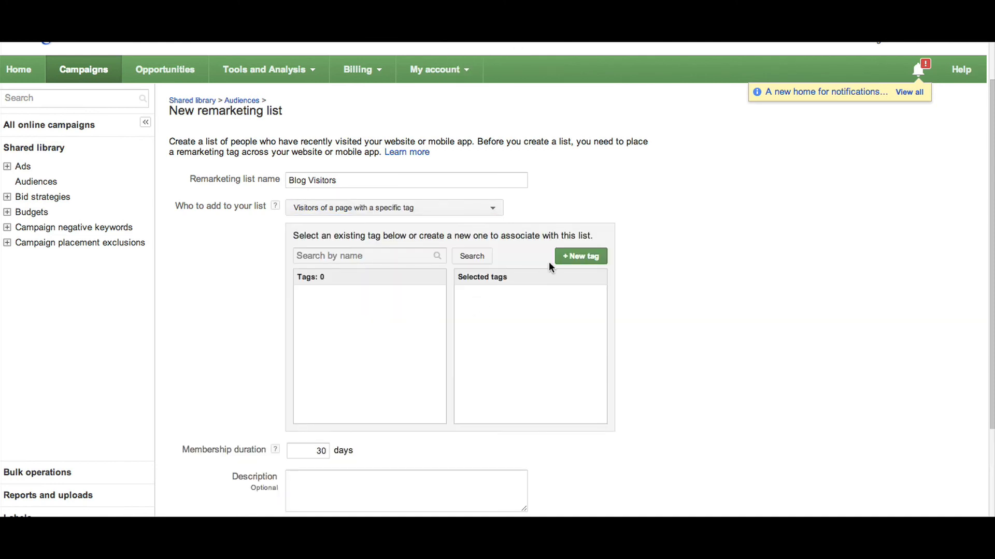
{"action": "left_click", "coordinate": [577, 261]}
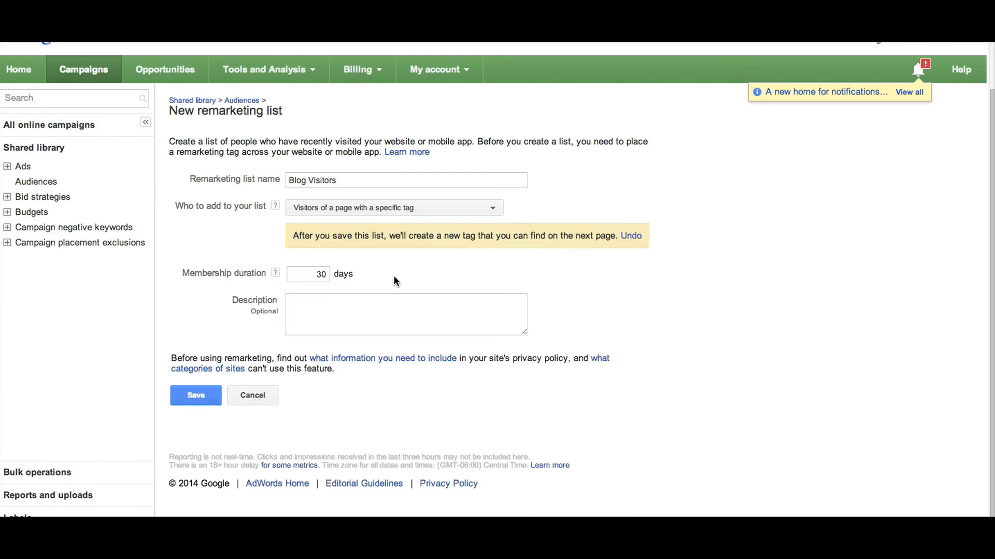
{"action": "double_click", "coordinate": [332, 275]}
{"action": "type", "text": "9"}
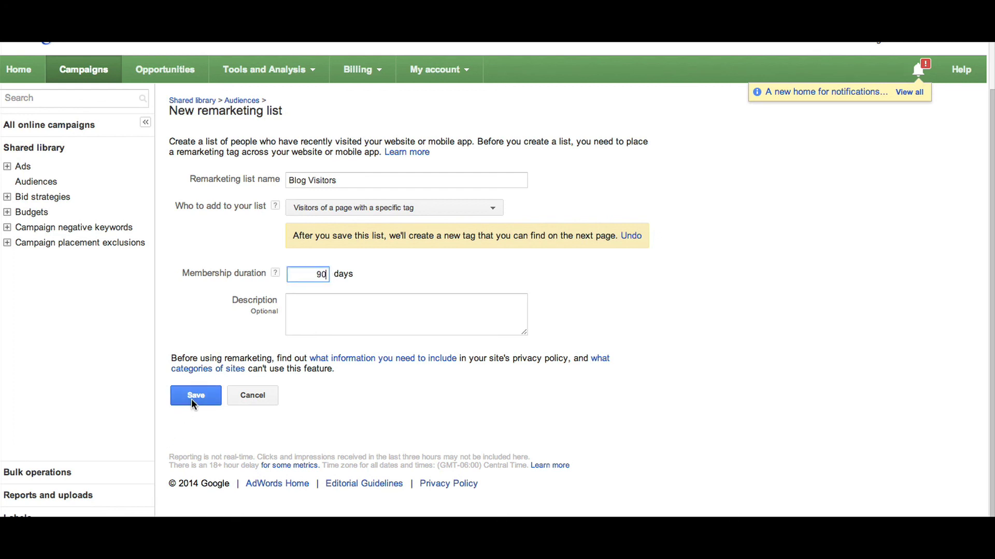
{"action": "left_click", "coordinate": [191, 402]}
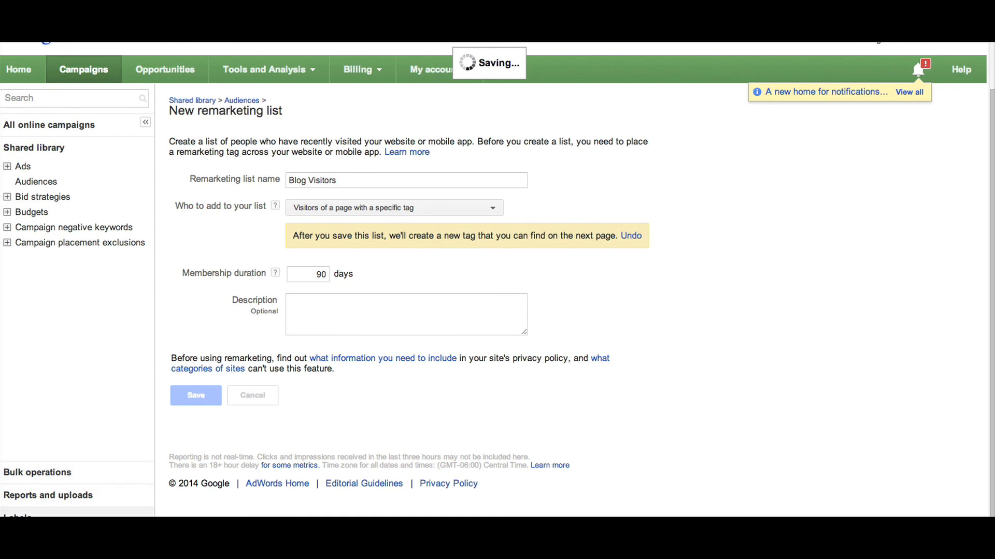